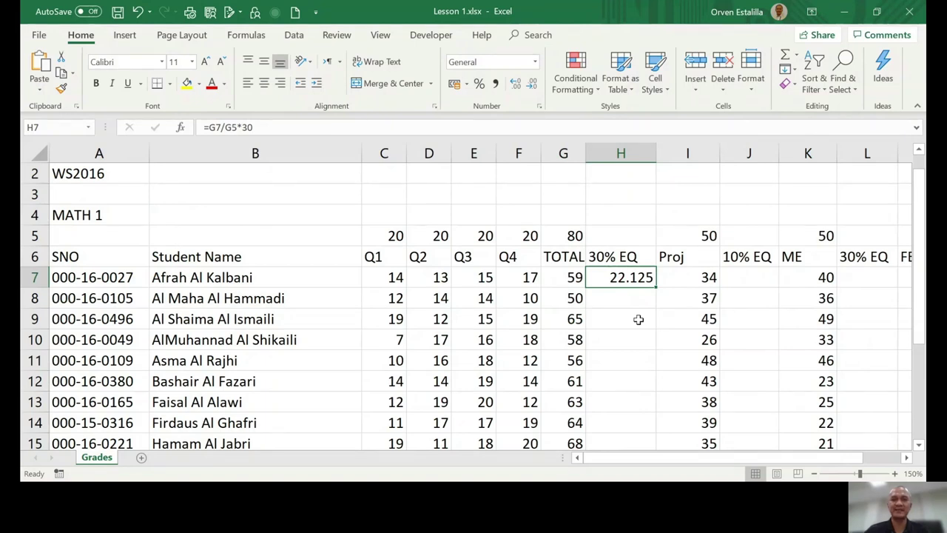
- Confirm H7's formula =G7/G5*30, which returns 22.125 for the first student
double_click(626, 275)
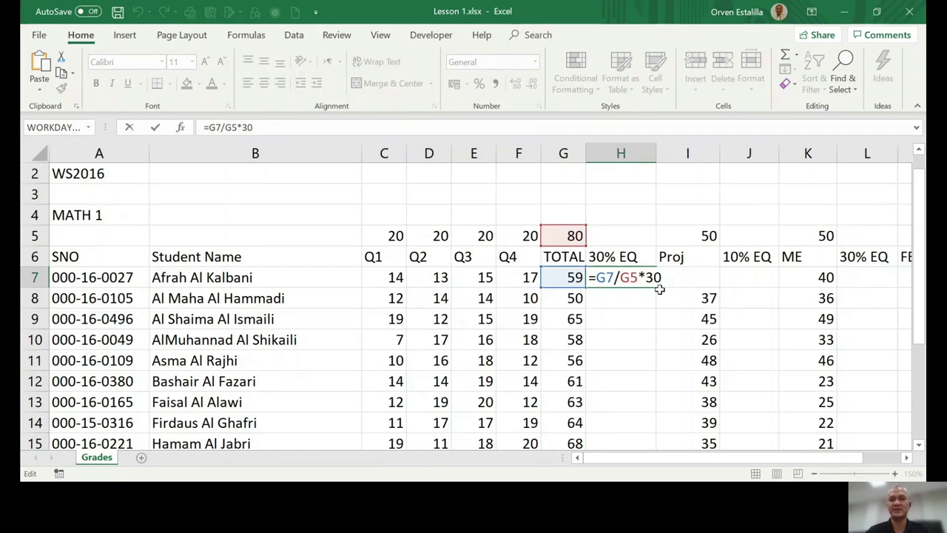
key(Return)
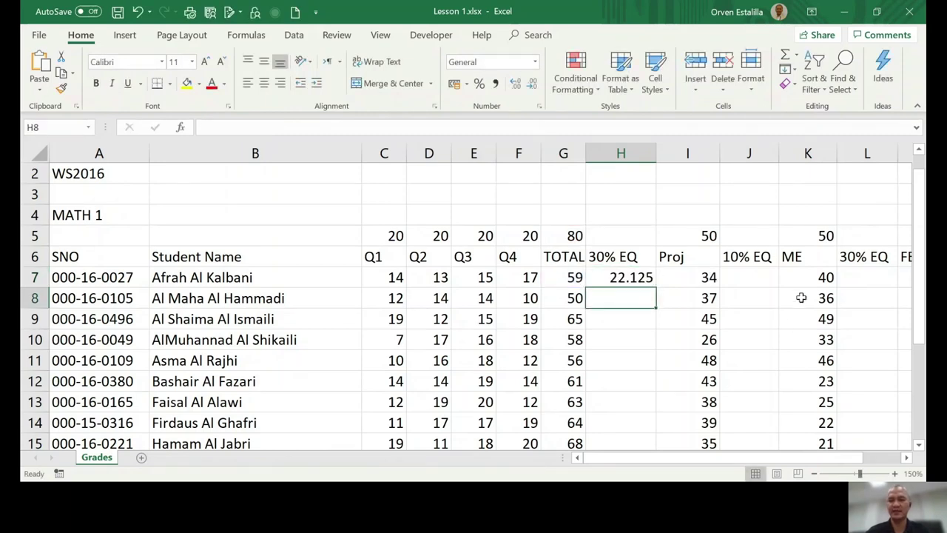
drag(614, 458, 673, 456)
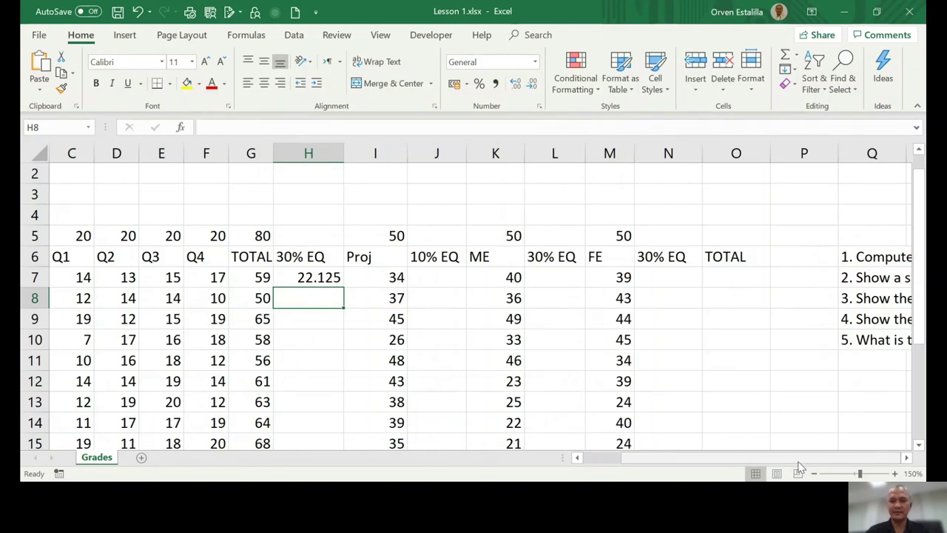
- Scroll the sheet right until column Q's grading task list is visible
drag(802, 461, 837, 464)
click(907, 457)
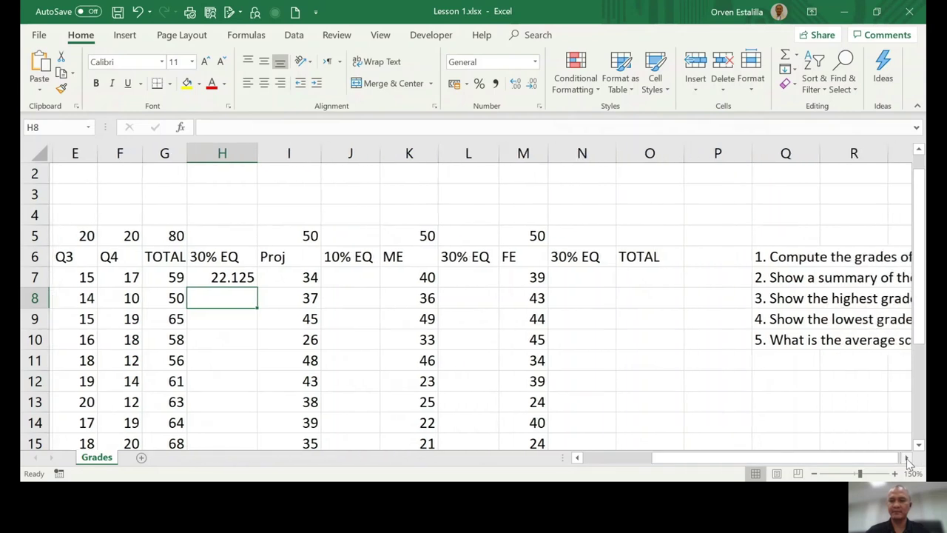
click(907, 458)
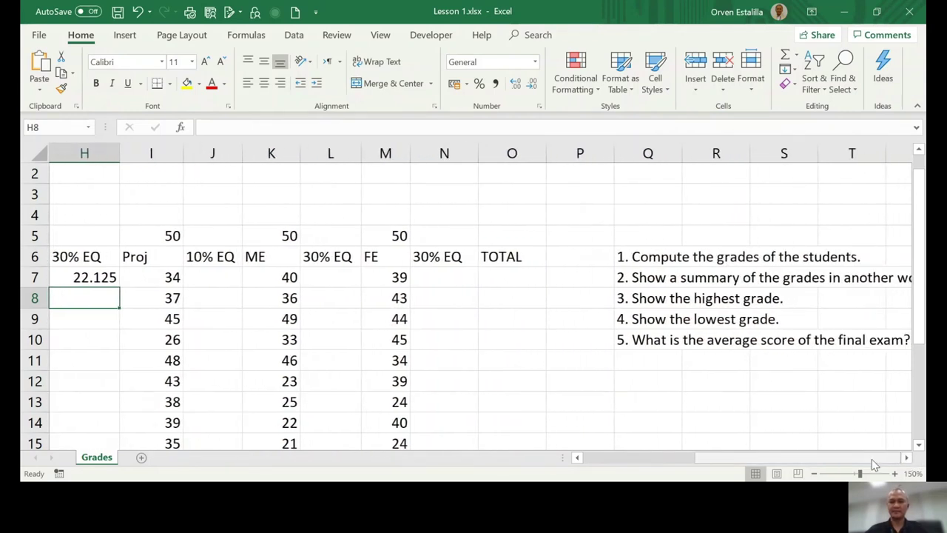
drag(876, 465, 915, 464)
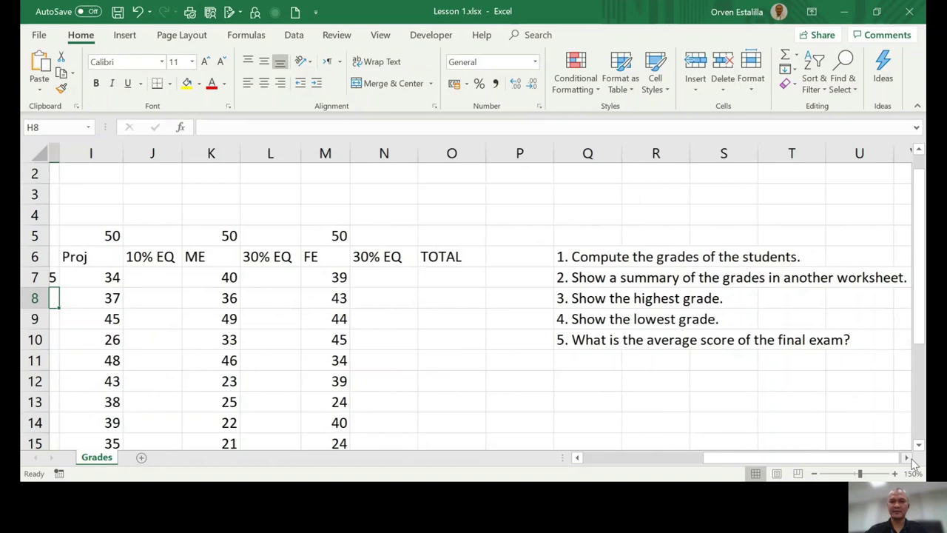
click(907, 458)
click(907, 459)
click(907, 458)
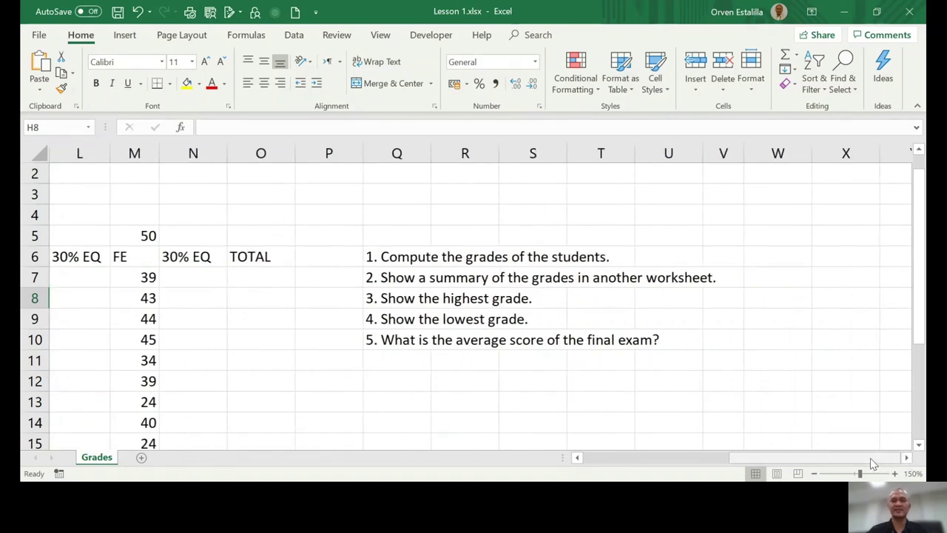
- Walk through the five grading tasks in Q6 to Q10, ending on computing grades
click(400, 255)
click(392, 278)
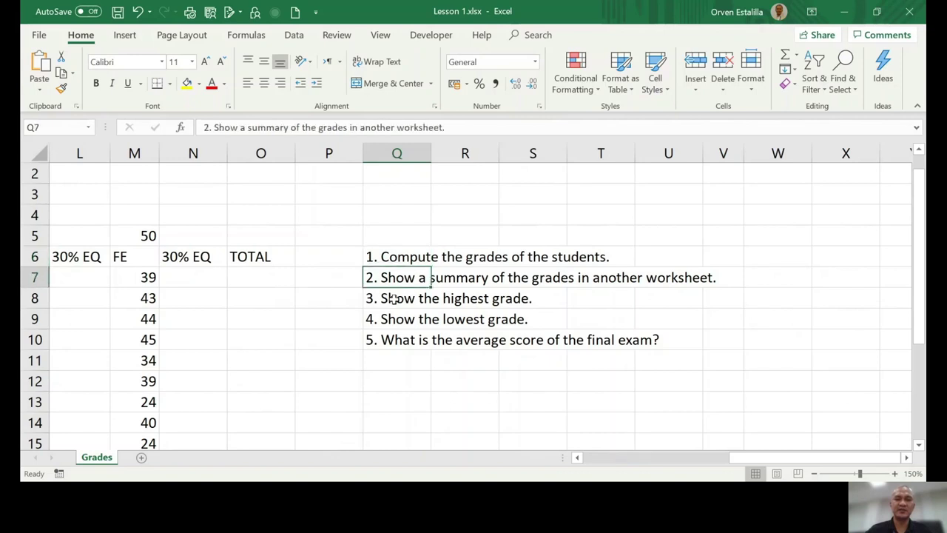
click(394, 299)
click(391, 319)
click(390, 339)
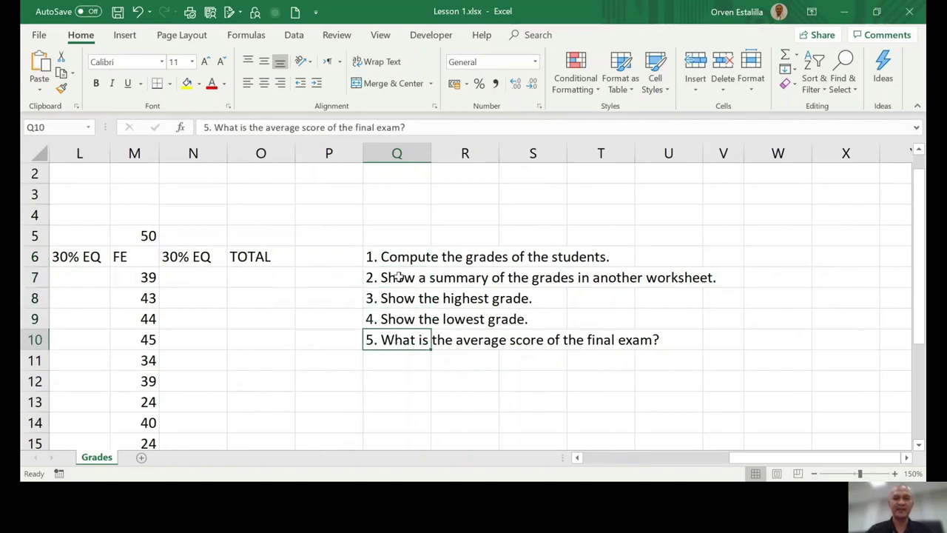
click(398, 256)
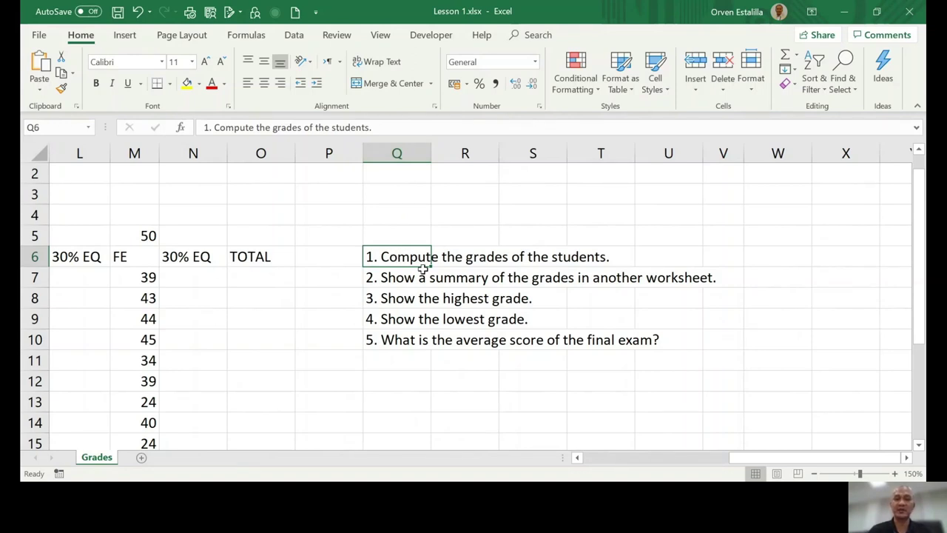
drag(750, 464, 731, 464)
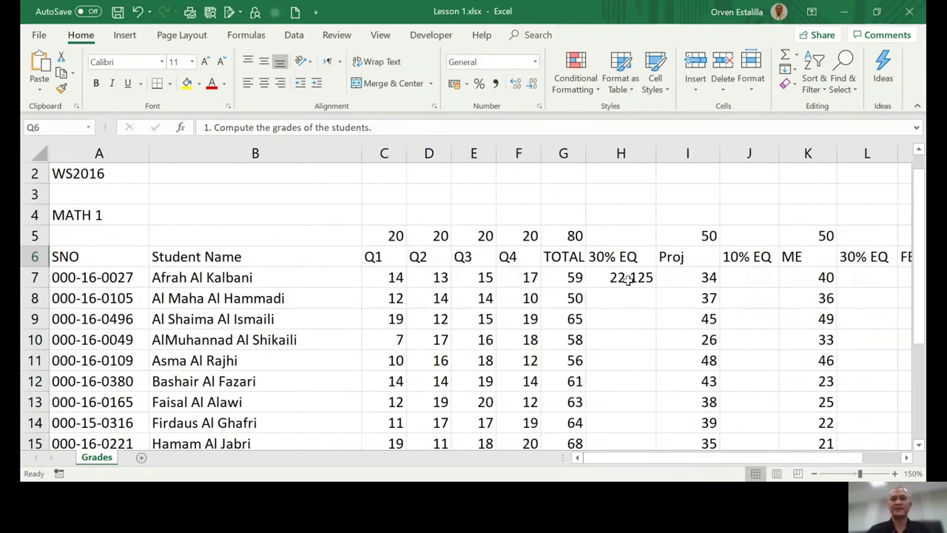
- Review H7's =G7/G5*30, then fill it down into H8, which shows #VALUE!
click(628, 278)
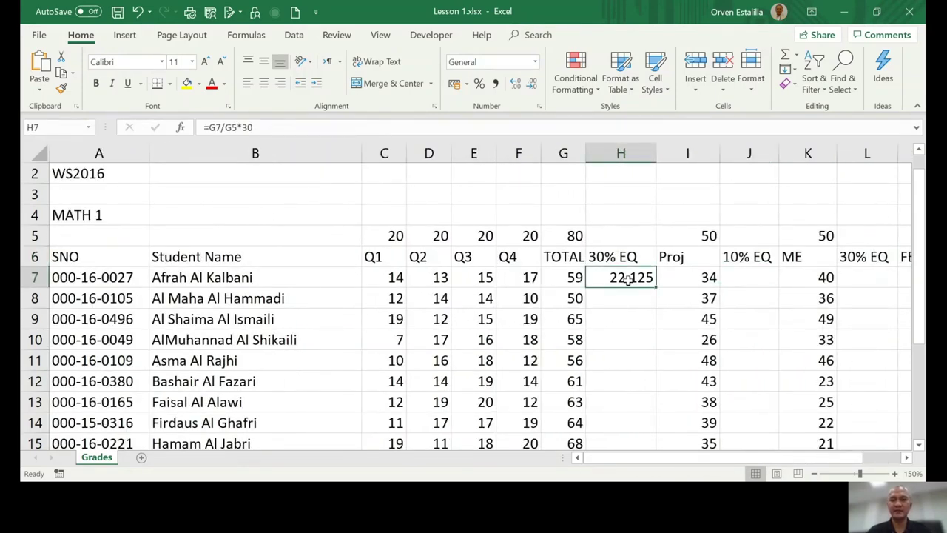
double_click(628, 279)
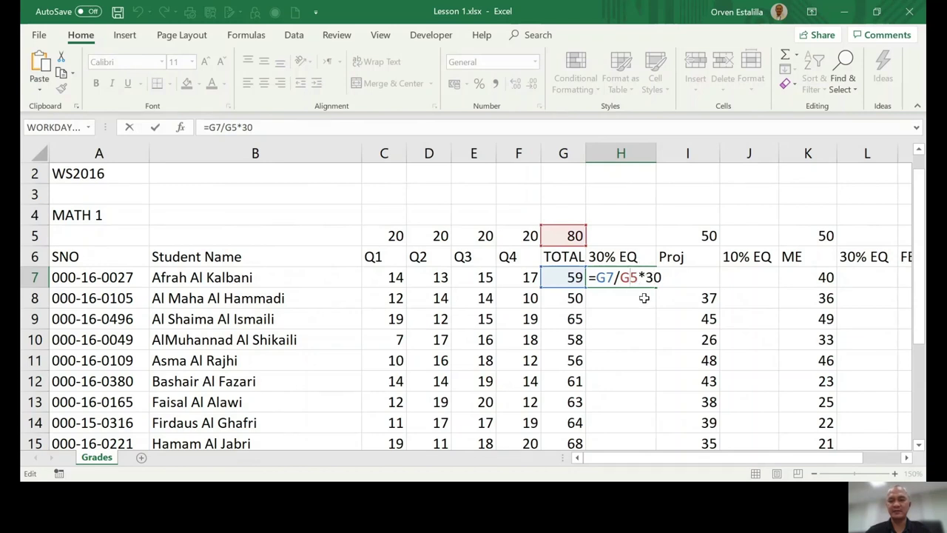
key(Return)
click(641, 281)
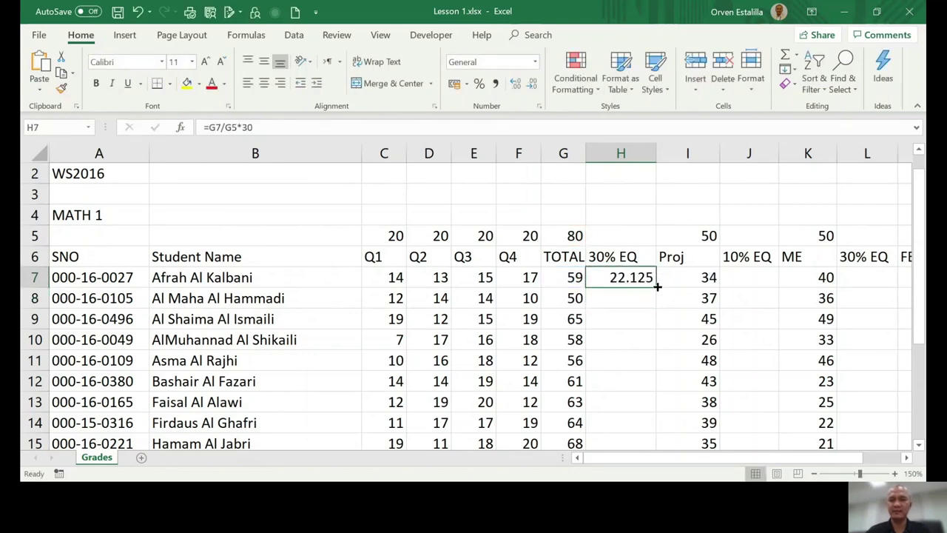
drag(655, 288, 662, 311)
click(626, 298)
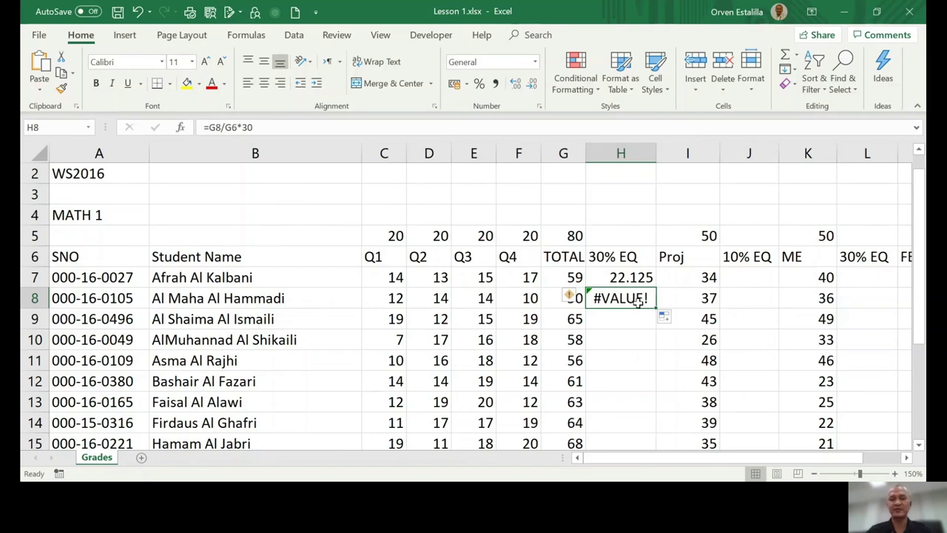
double_click(631, 299)
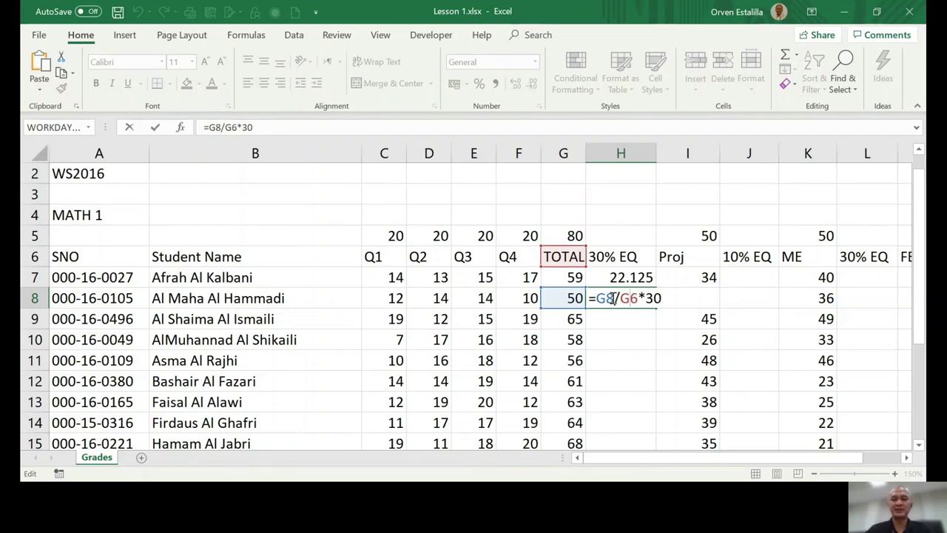
click(613, 297)
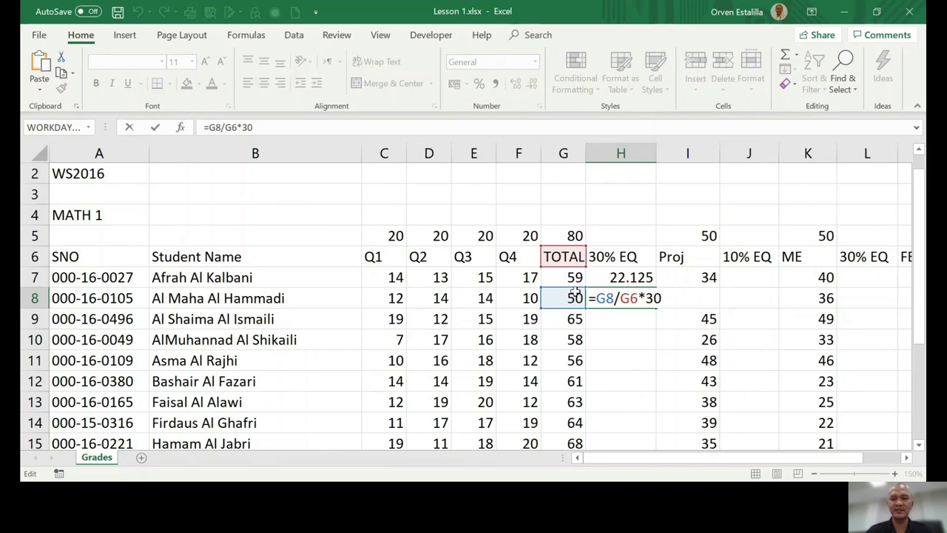
click(566, 297)
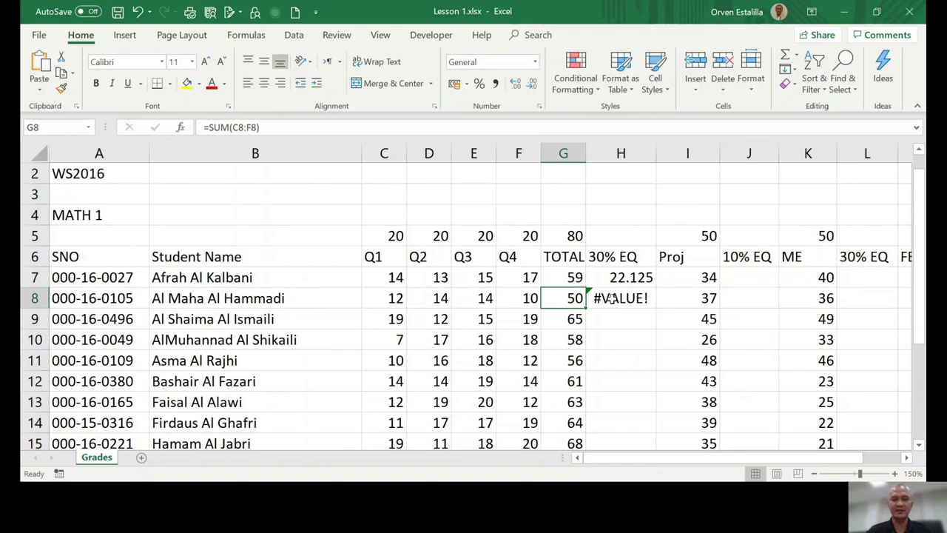
click(611, 299)
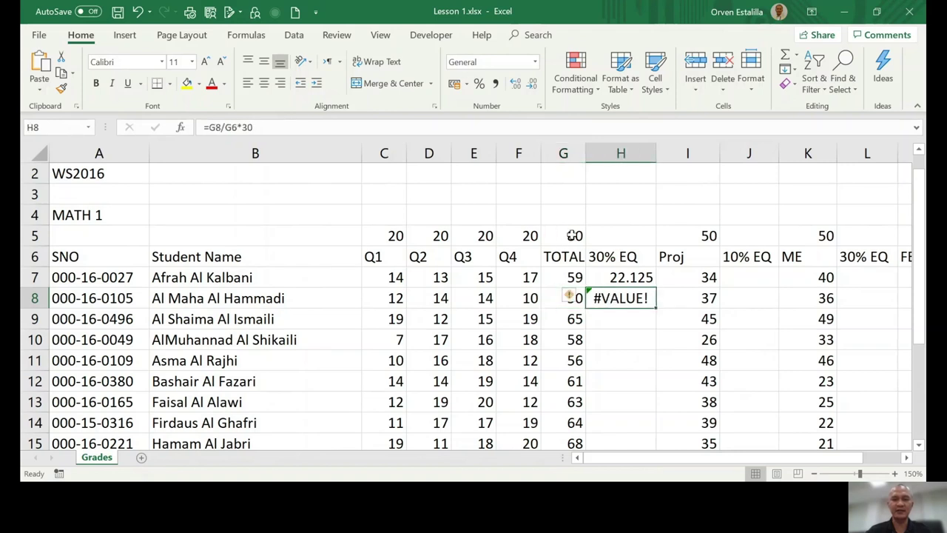
double_click(604, 298)
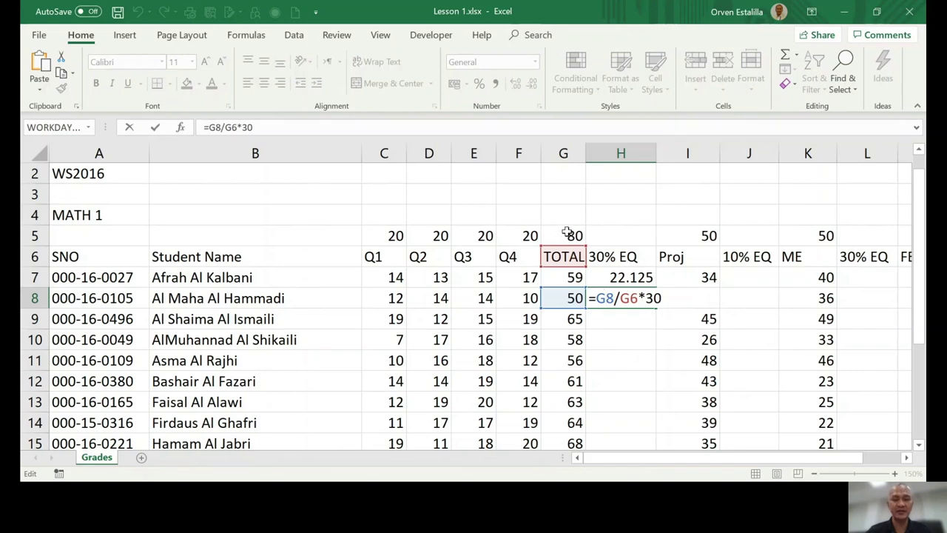
click(618, 278)
click(619, 298)
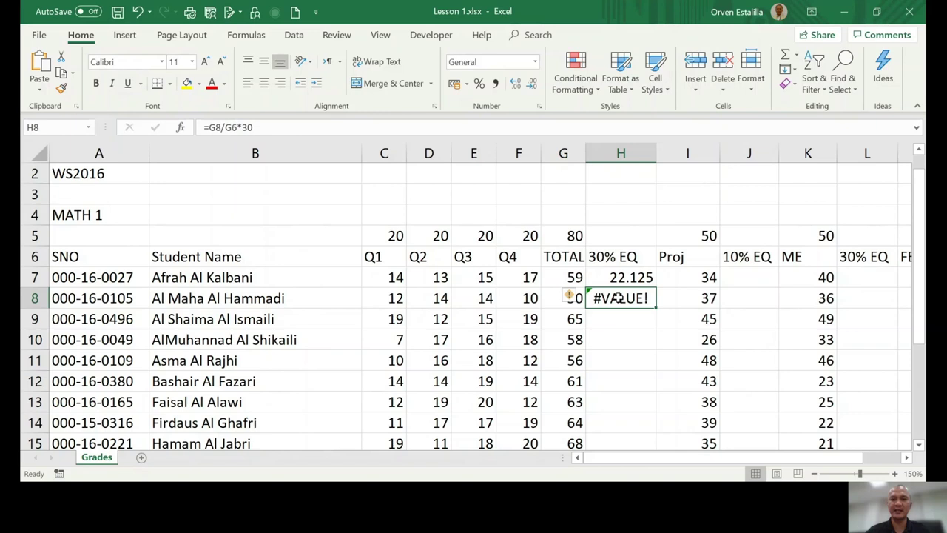
click(620, 277)
double_click(620, 278)
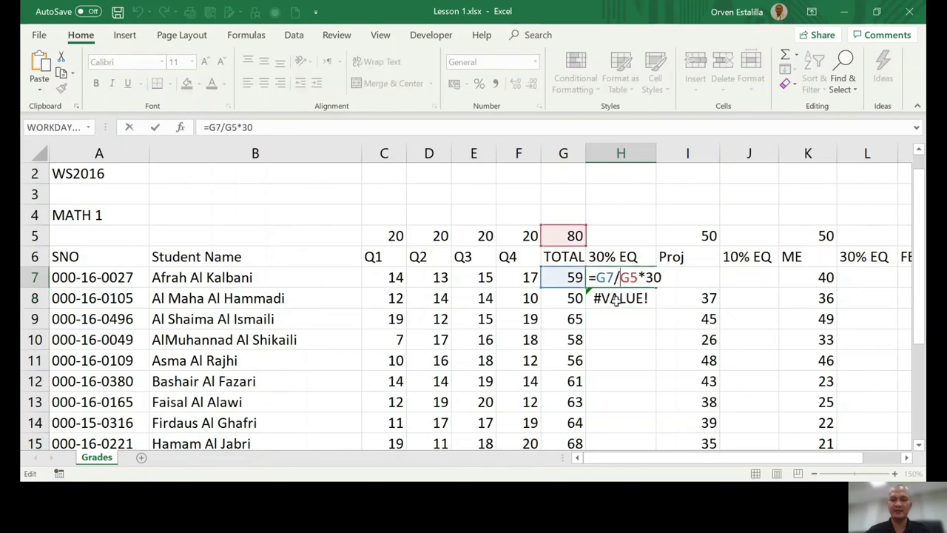
click(616, 298)
key(Escape)
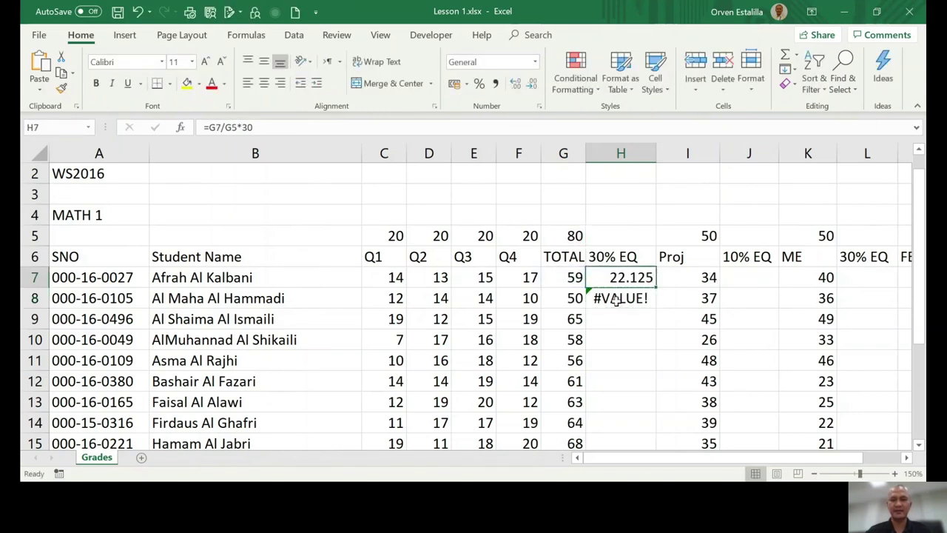
double_click(617, 299)
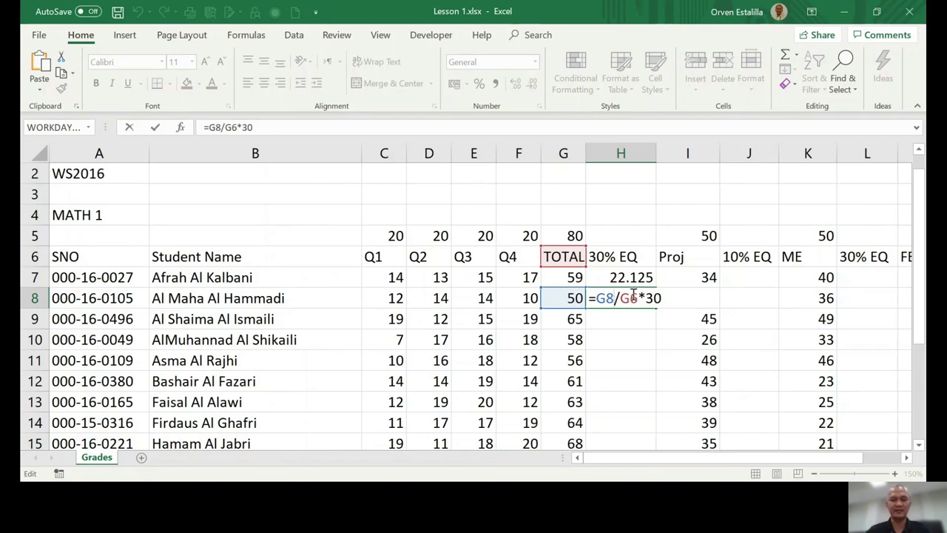
key(ctrl+Return)
double_click(629, 278)
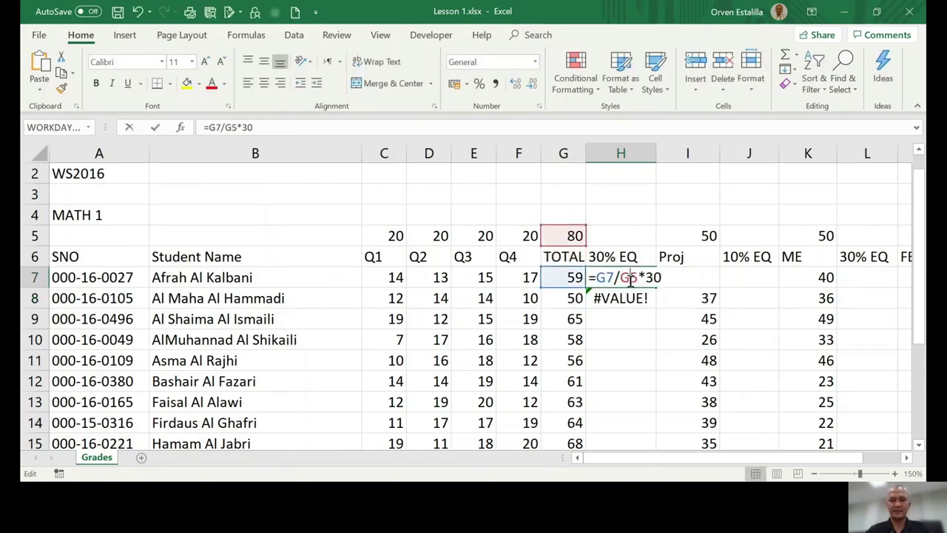
key(ctrl+Return)
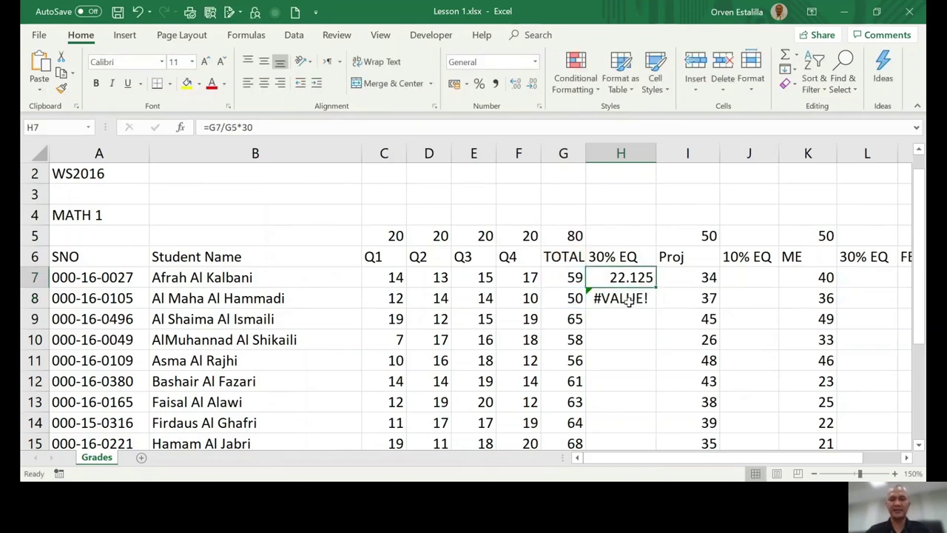
click(628, 298)
double_click(629, 299)
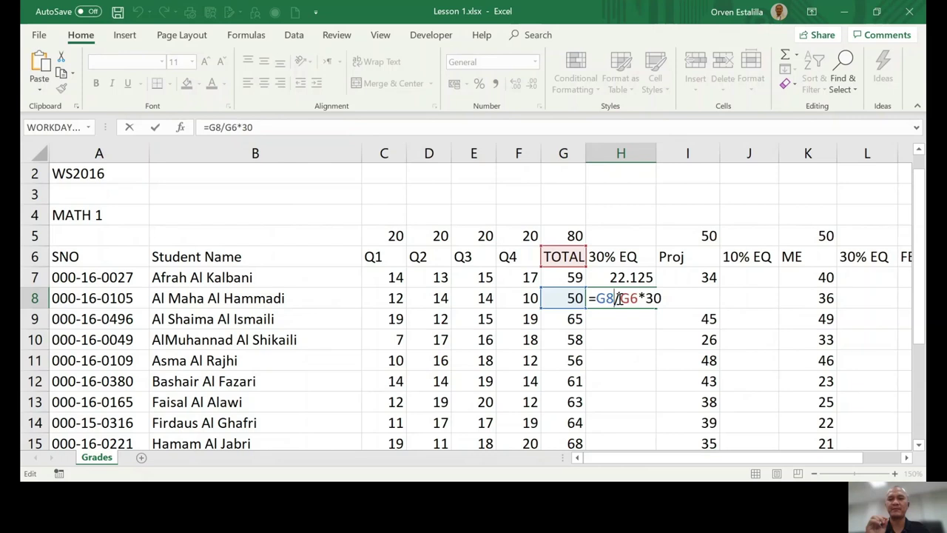
- Review H7's formula and point out G5, which holds the total possible 80
click(620, 277)
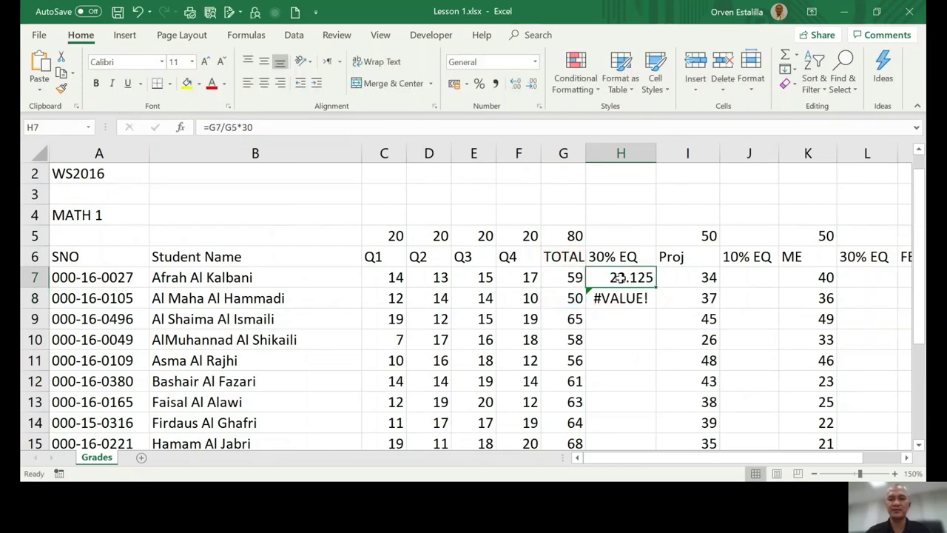
double_click(621, 277)
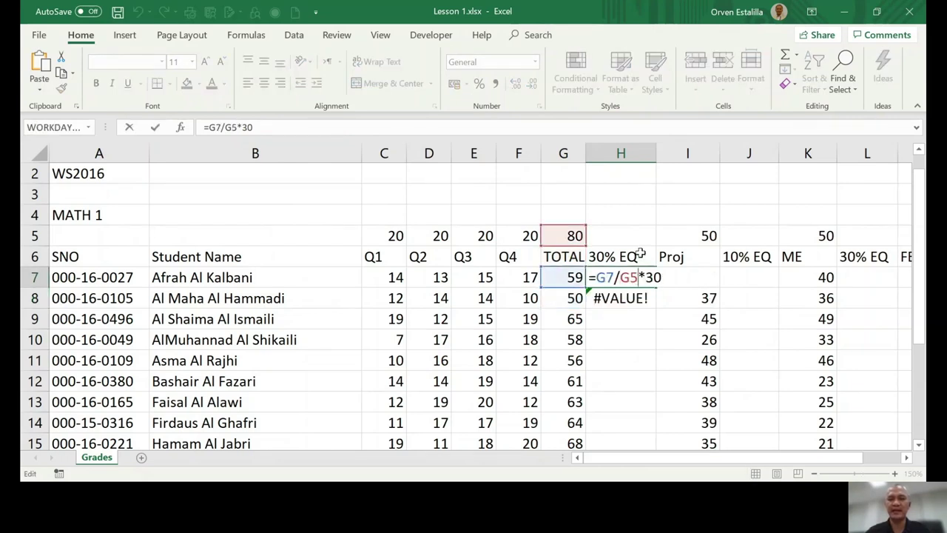
click(637, 279)
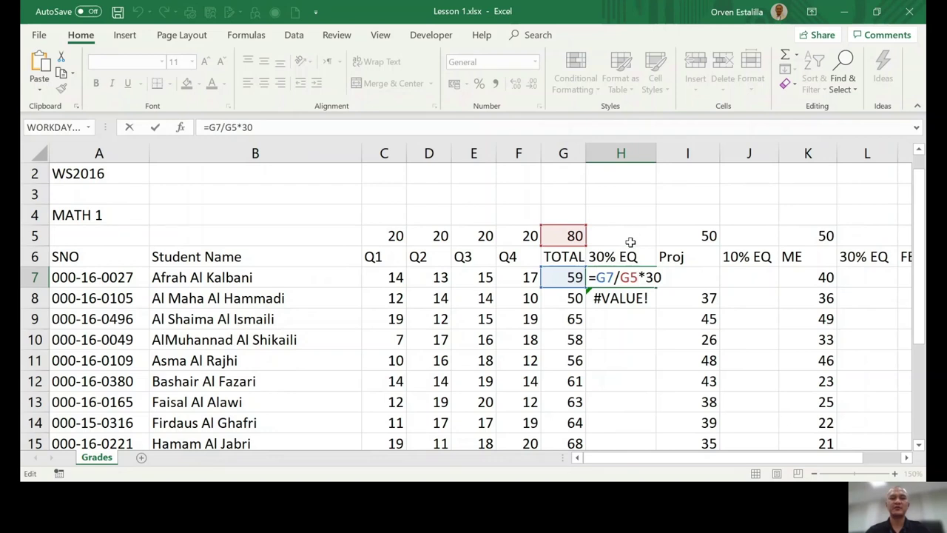
key(ctrl+Return)
click(576, 235)
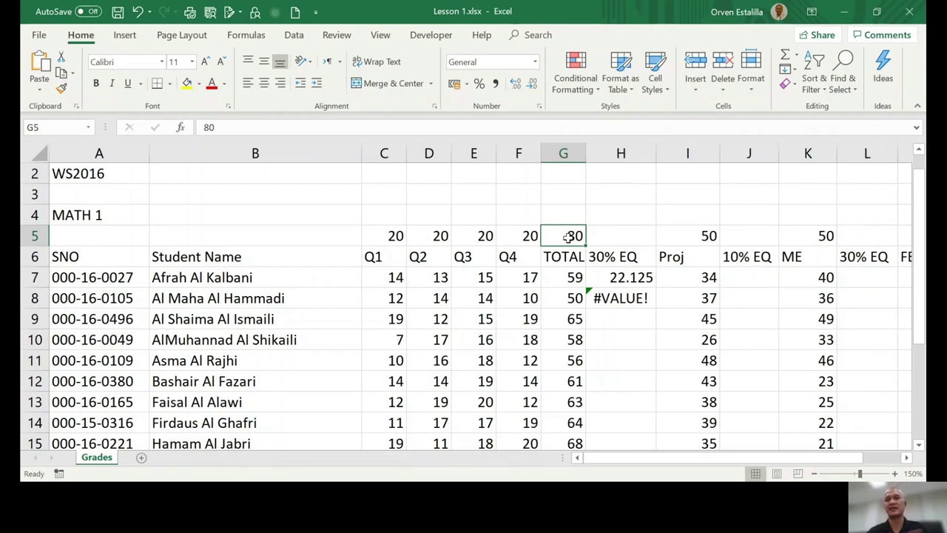
double_click(628, 278)
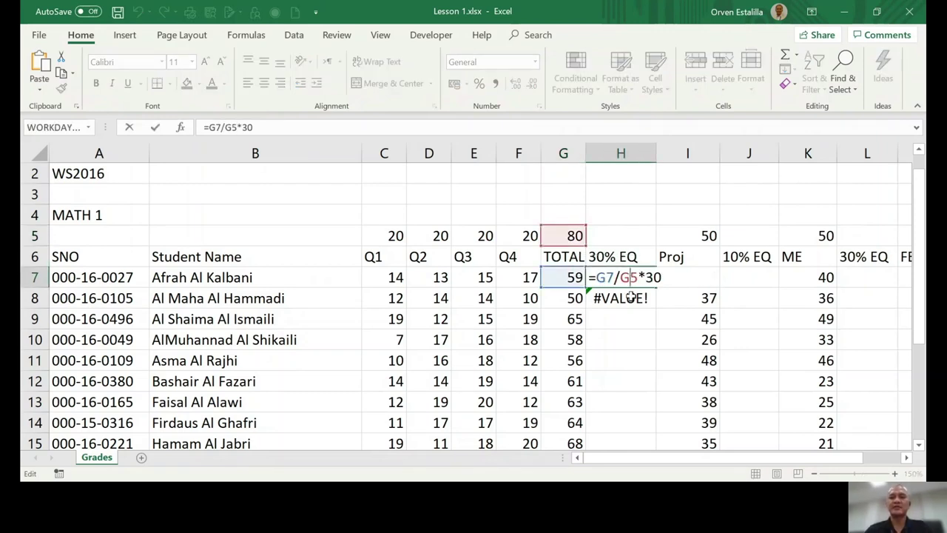
key(Return)
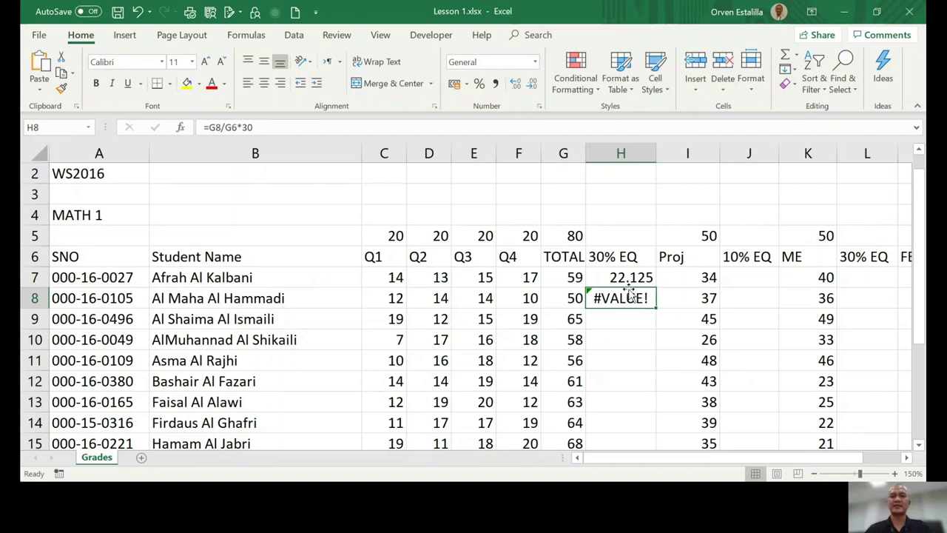
- Compare H8's =G8/G6*30 against H7, then reopen H7's formula for fixing
click(627, 277)
double_click(626, 277)
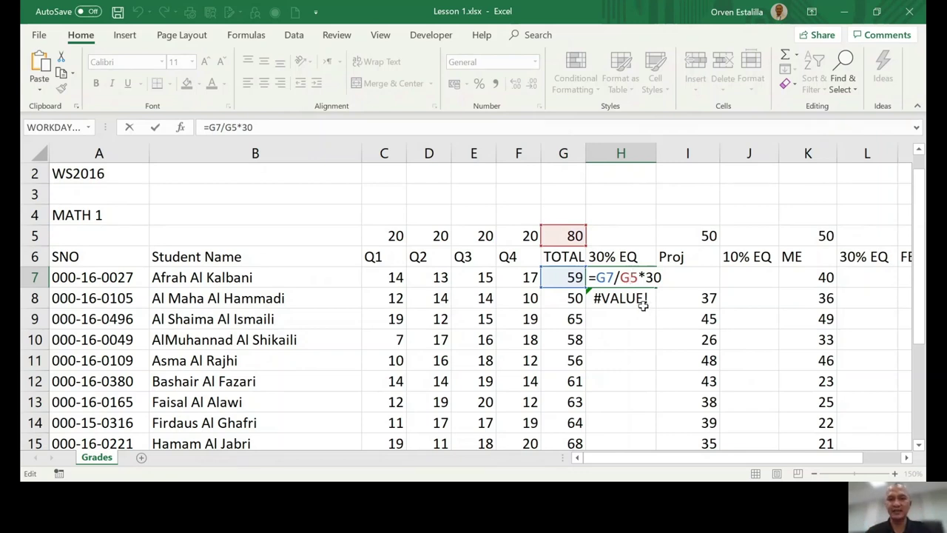
key(Return)
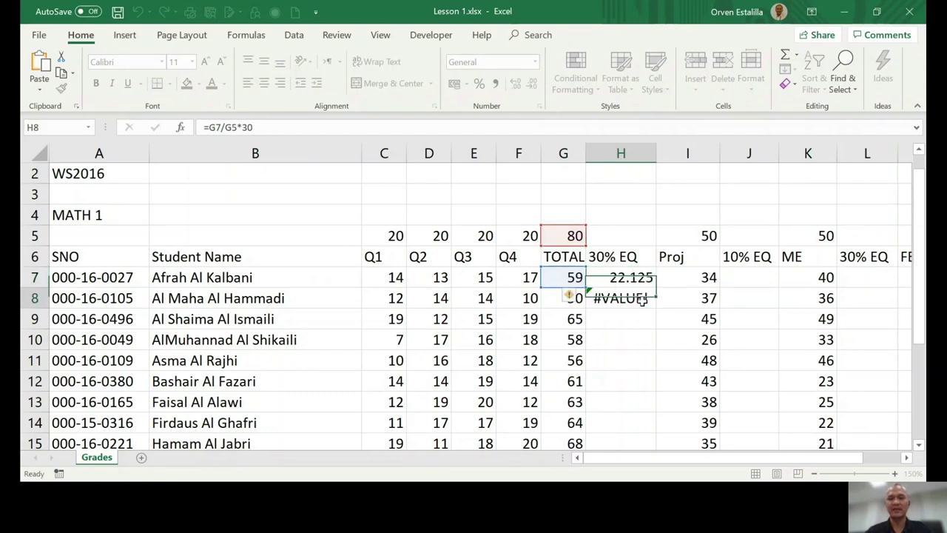
double_click(629, 299)
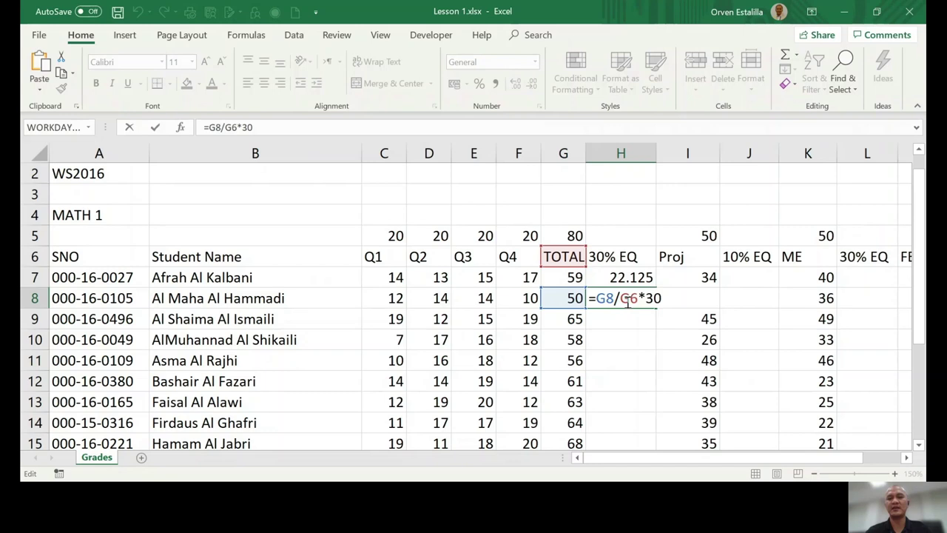
click(625, 277)
double_click(624, 277)
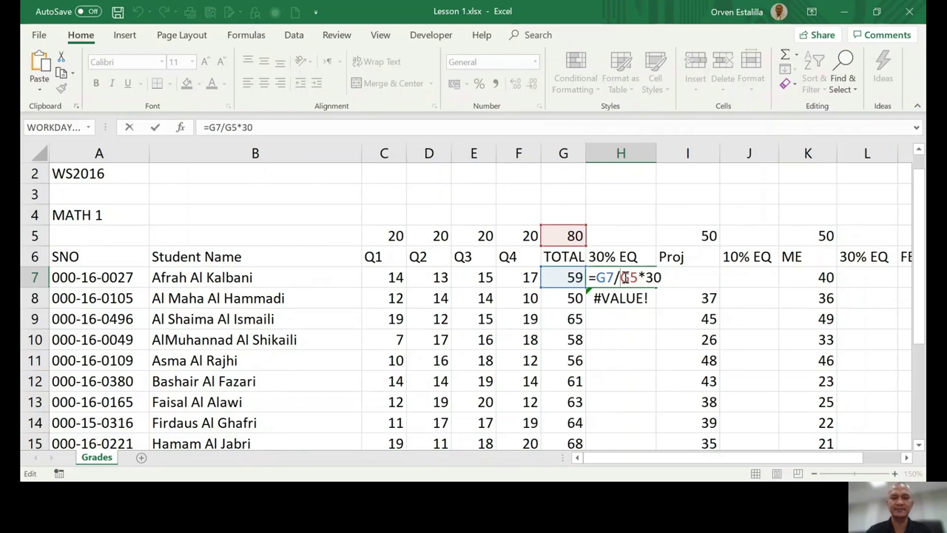
- Cycle the G5 reference through absolute, mixed and relative forms with F4
key(F4)
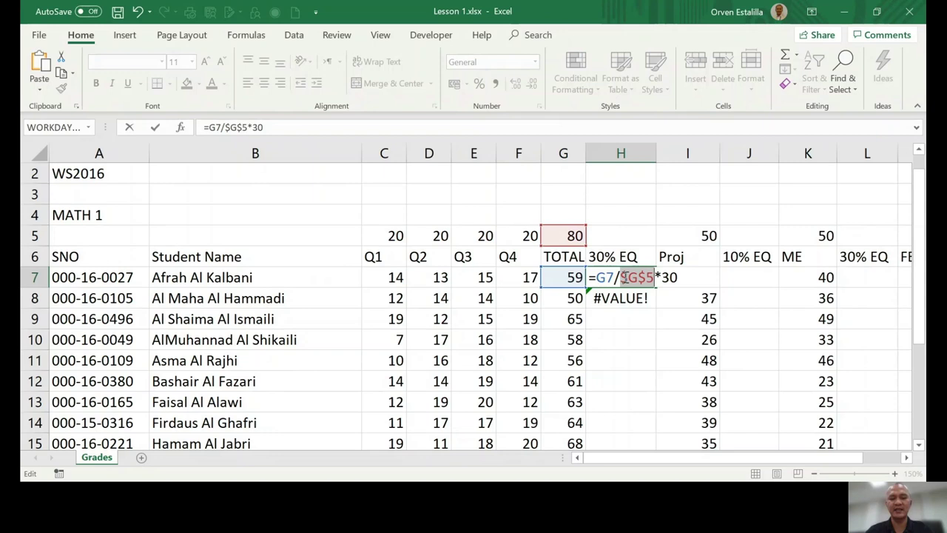
key(F4)
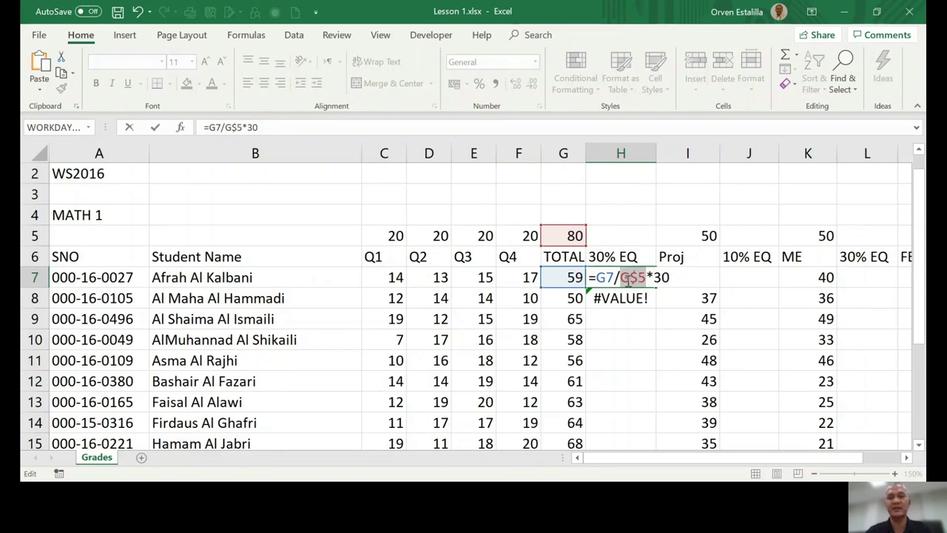
key(F4)
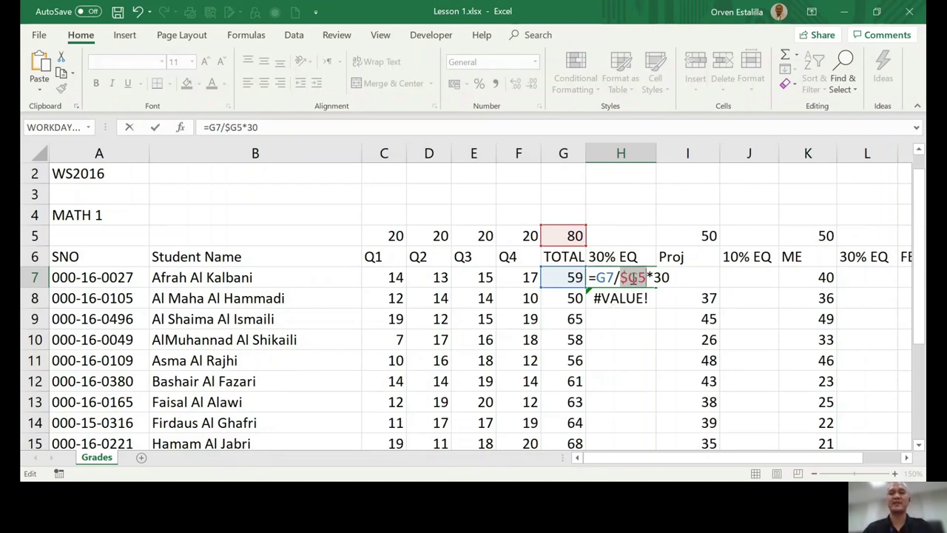
key(F4)
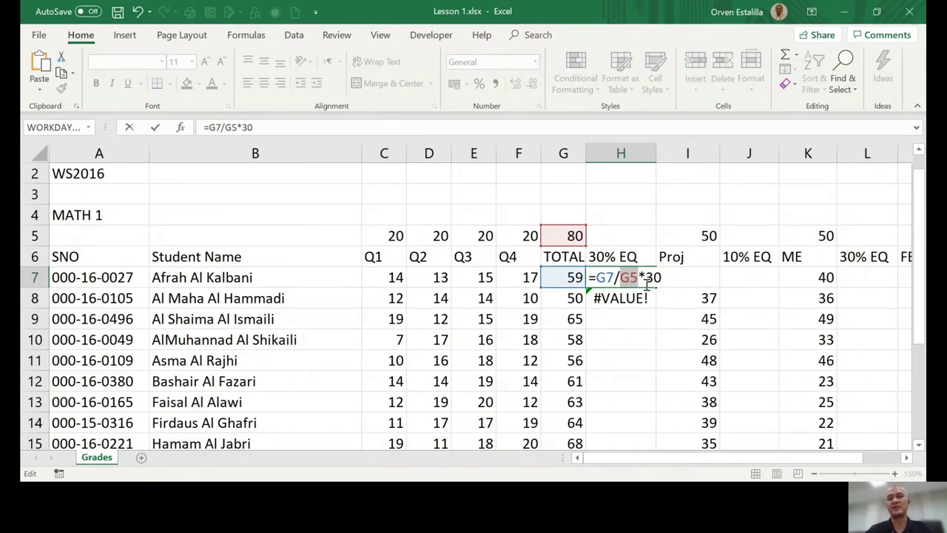
- Add dollar signs so H7 reads =G7/$G$5*30, still giving 22.125
key(Left)
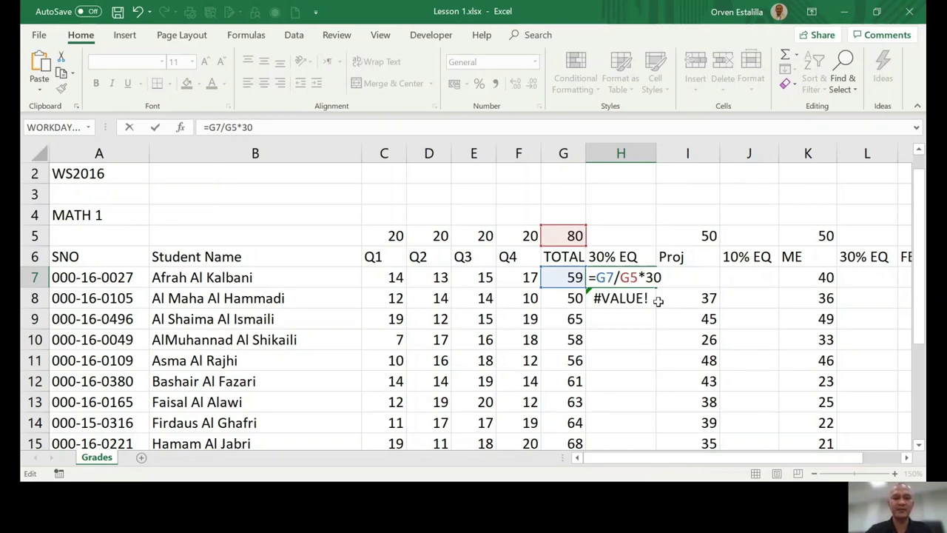
text($)
key(Right)
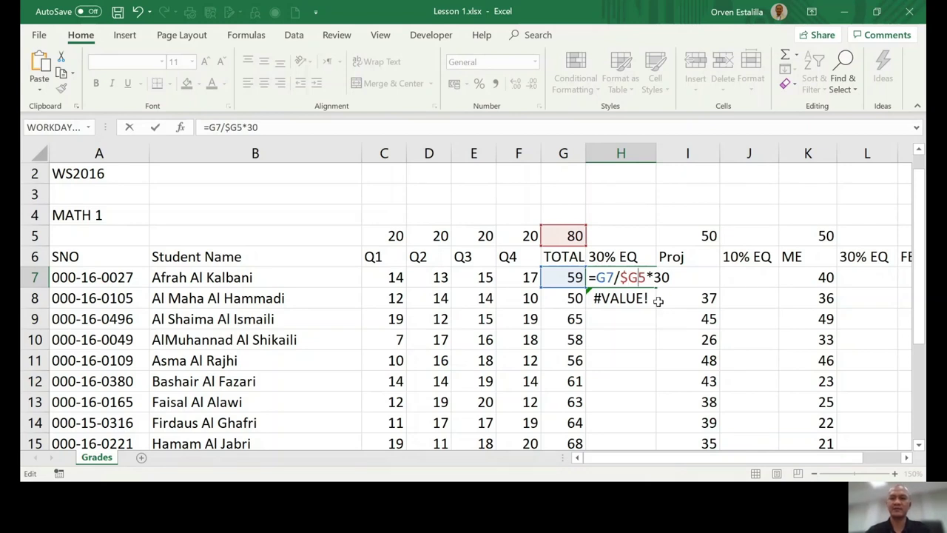
text($)
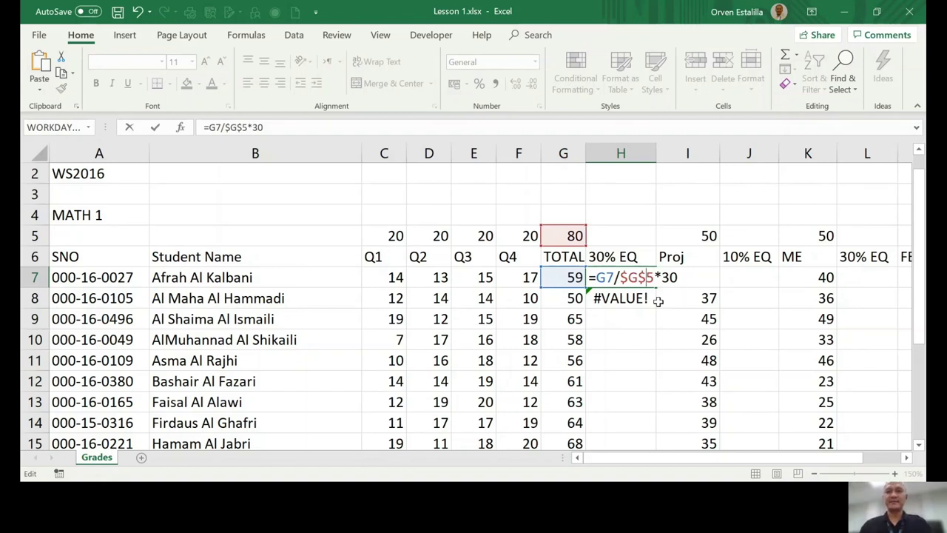
key(Return)
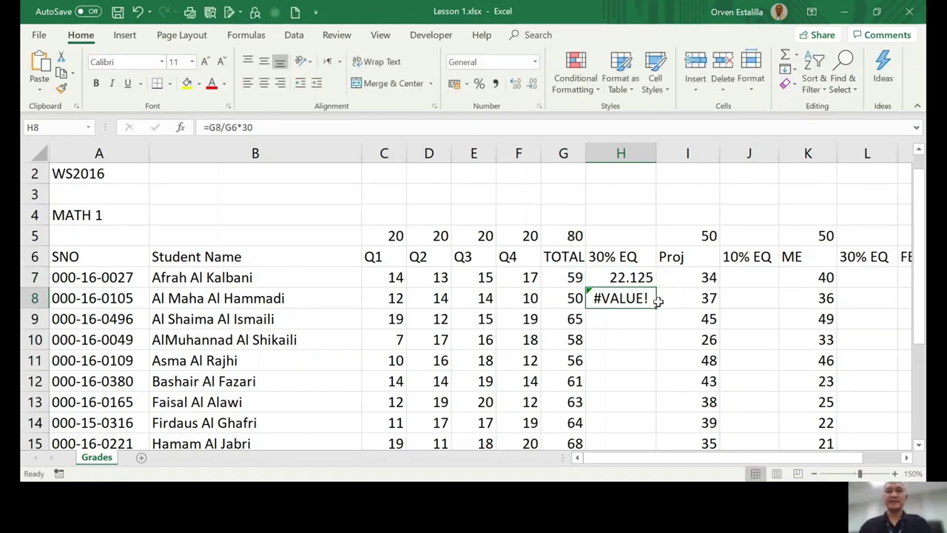
- Fill H7's corrected formula down to H21, check H8 now shows 18.75, and select H7:H21
click(619, 277)
drag(657, 286, 644, 400)
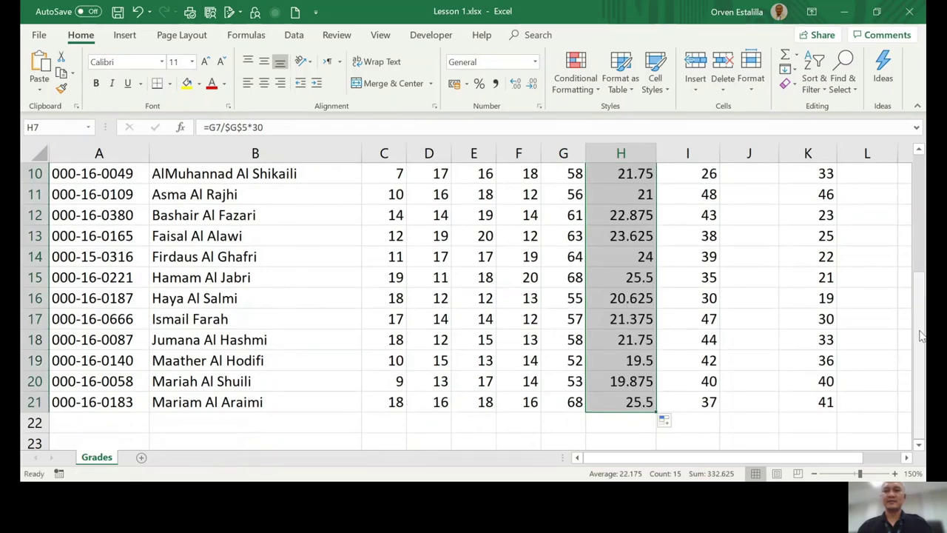
drag(922, 340, 925, 262)
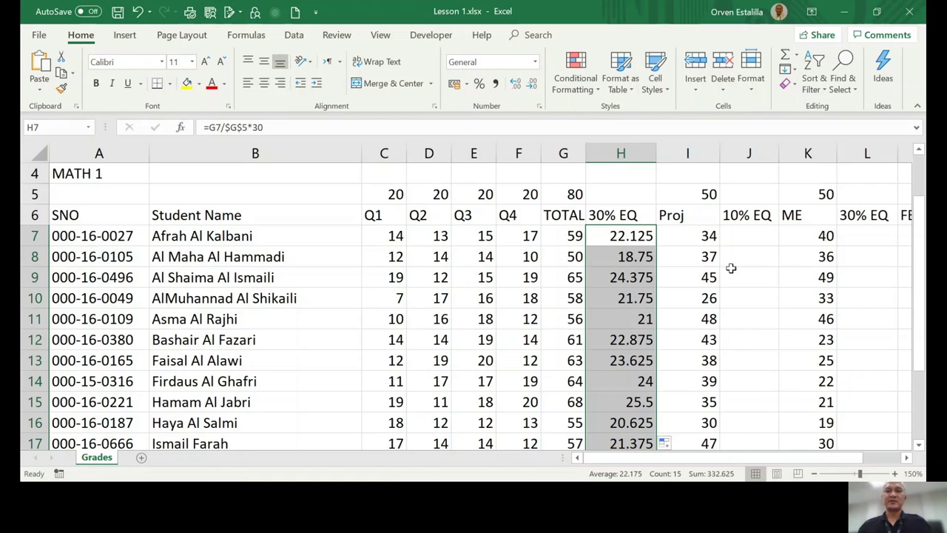
click(638, 238)
click(631, 256)
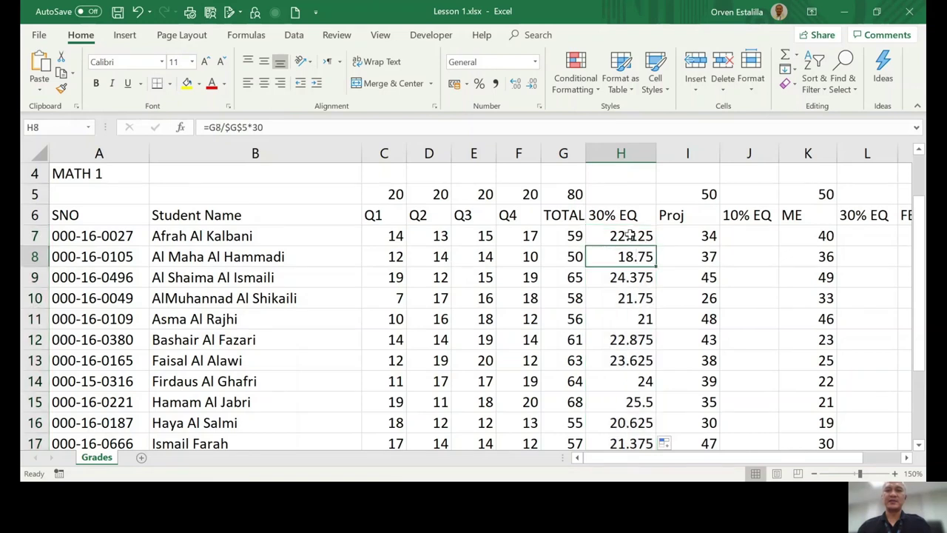
click(624, 236)
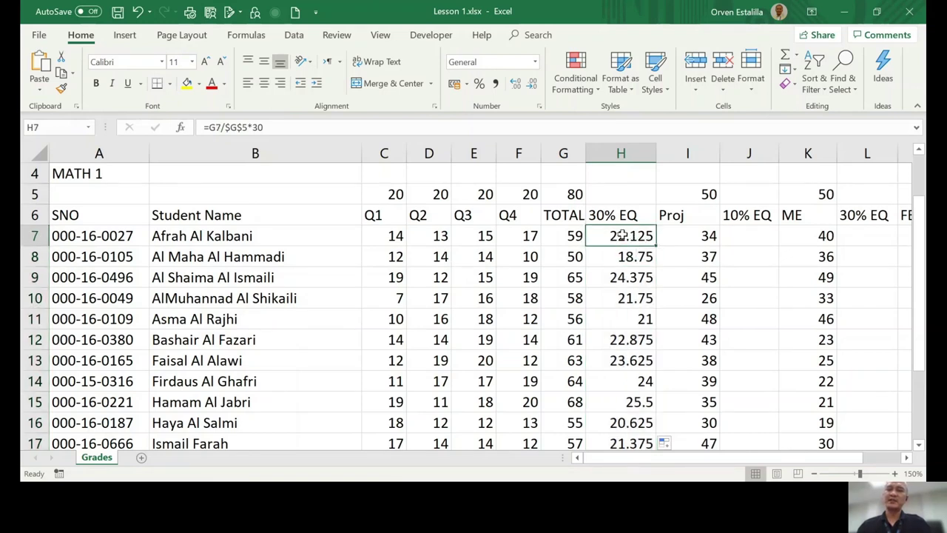
drag(624, 235, 633, 426)
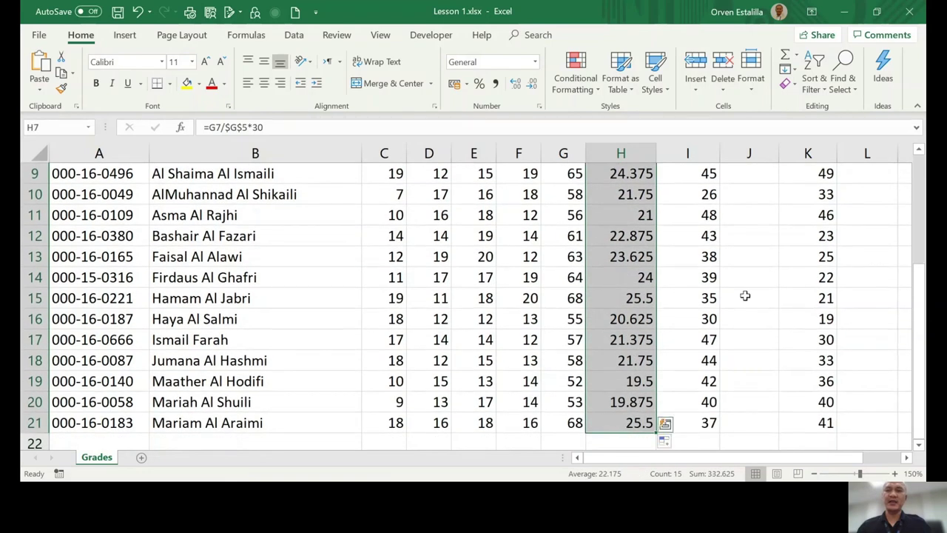
drag(922, 311, 918, 263)
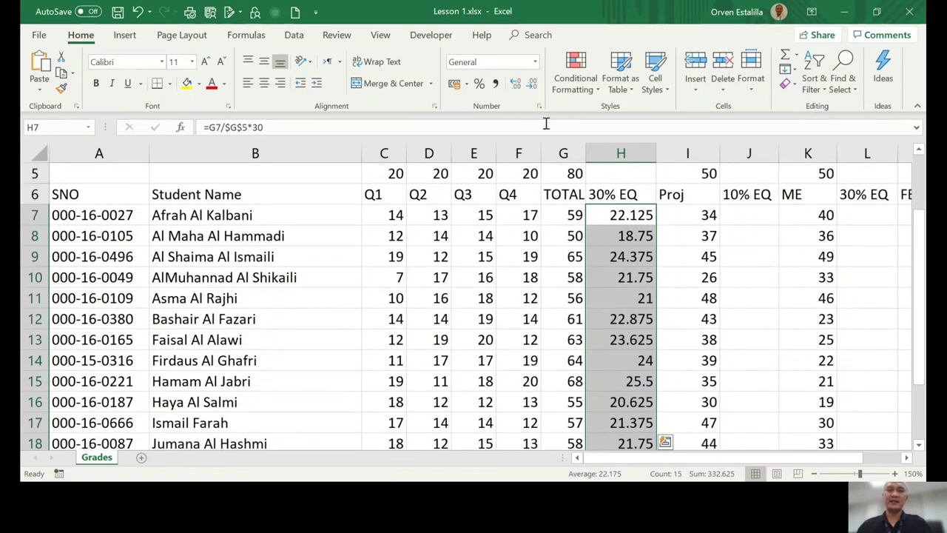
- Format H7:H21 with one decimal place, showing values like 22.1 and 18.8
click(533, 85)
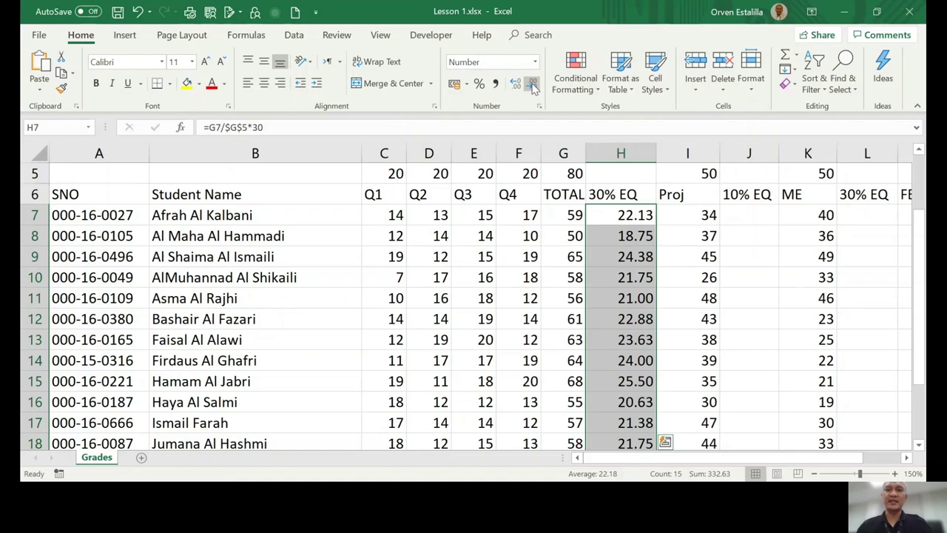
click(533, 84)
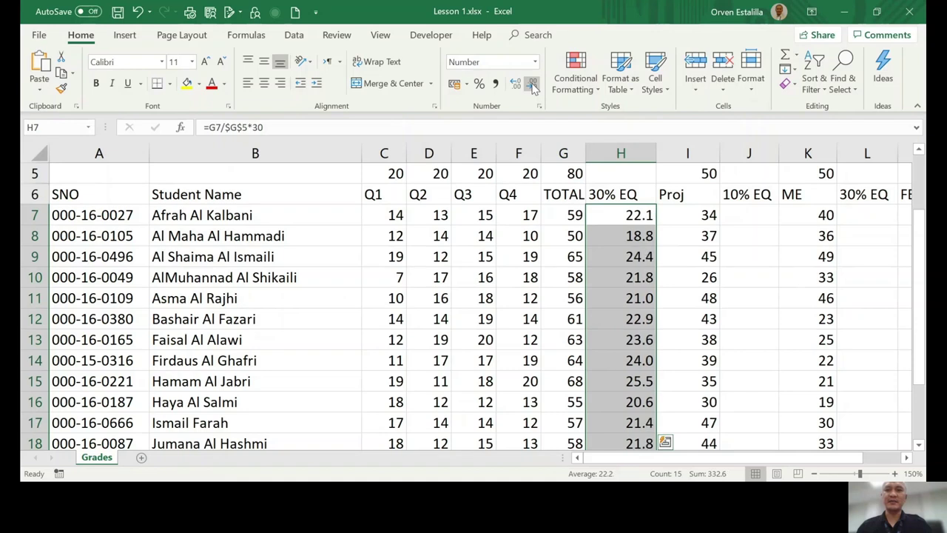
click(618, 215)
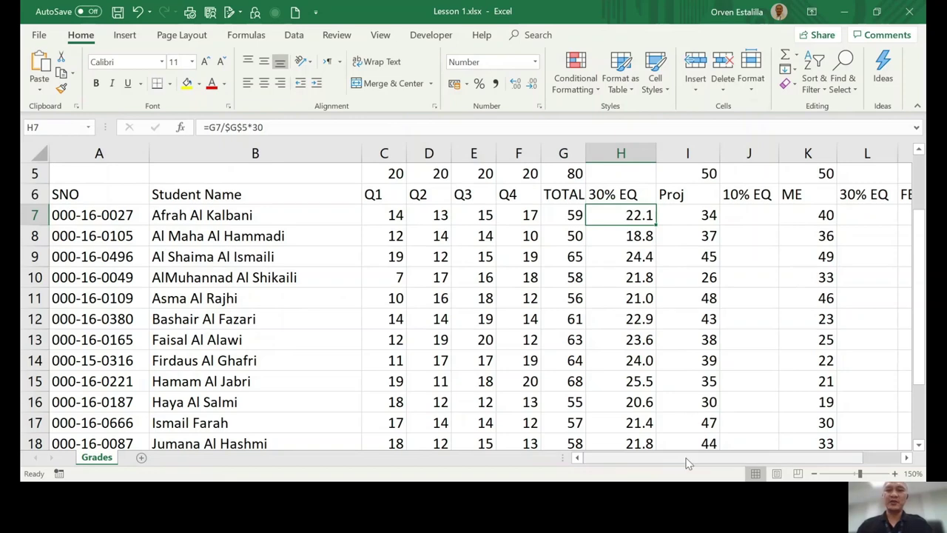
- Scroll right to show columns F through S, including the task list in column Q
drag(686, 462, 742, 463)
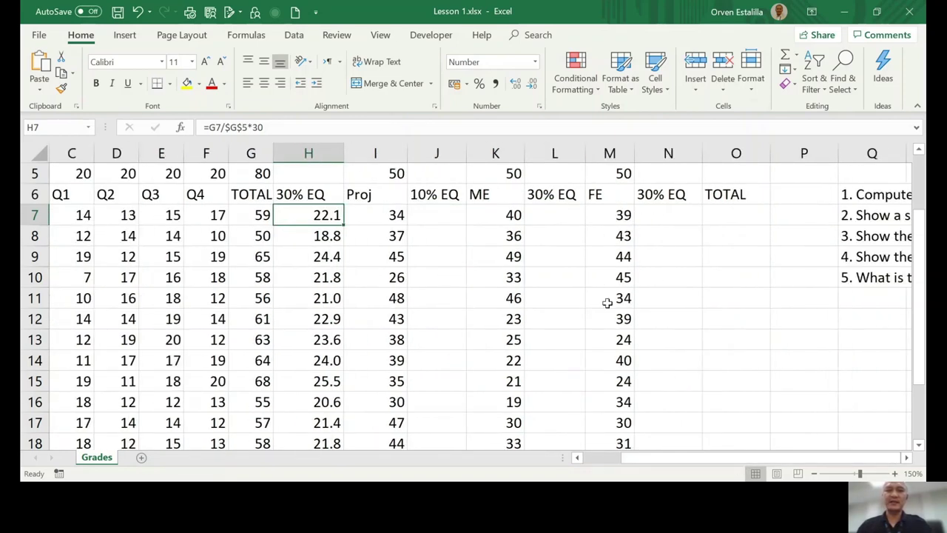
click(907, 458)
click(906, 457)
click(906, 457)
click(907, 458)
click(906, 458)
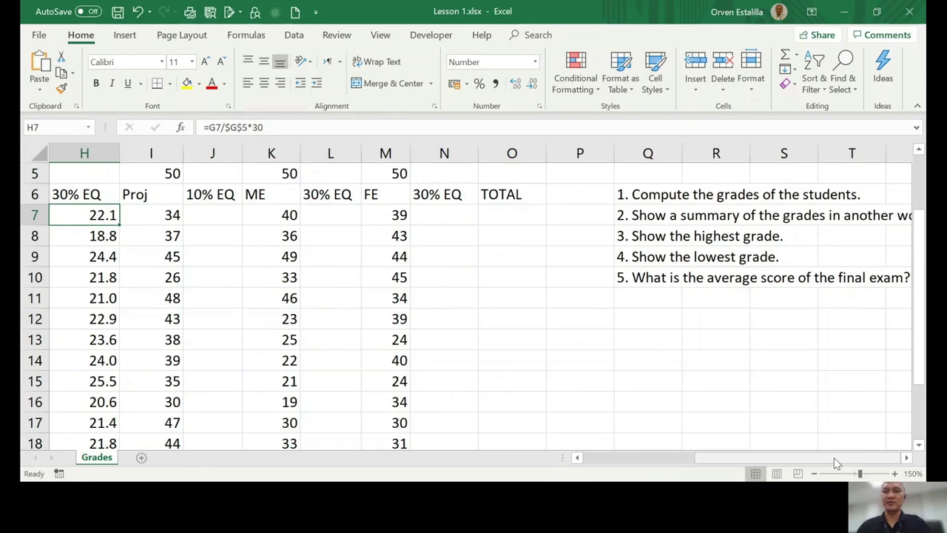
drag(834, 458, 805, 455)
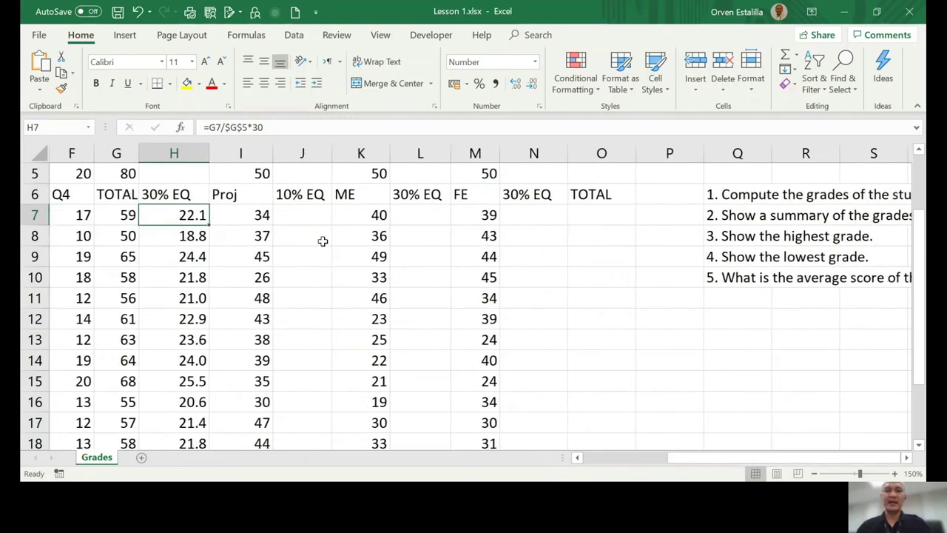
key(Right)
key(Right)
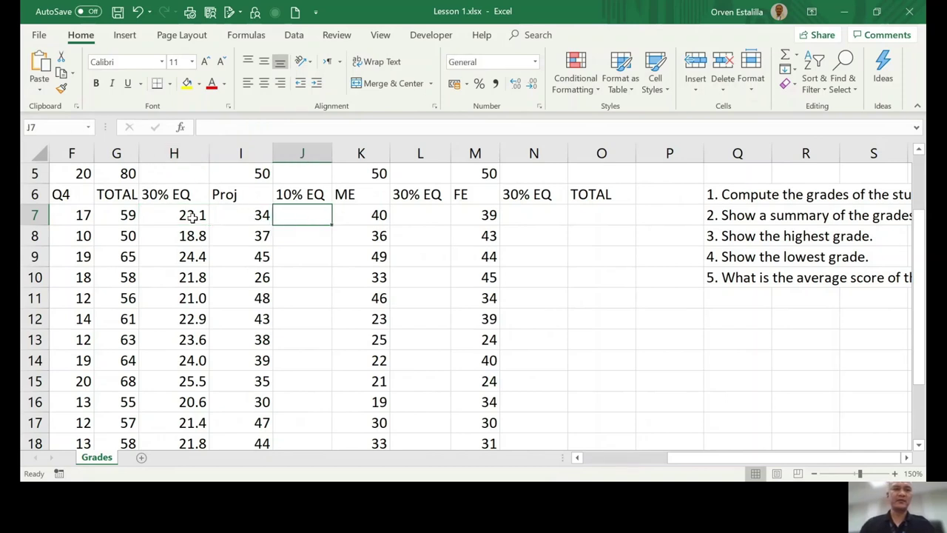
key(Left)
key(Left)
click(315, 215)
click(429, 215)
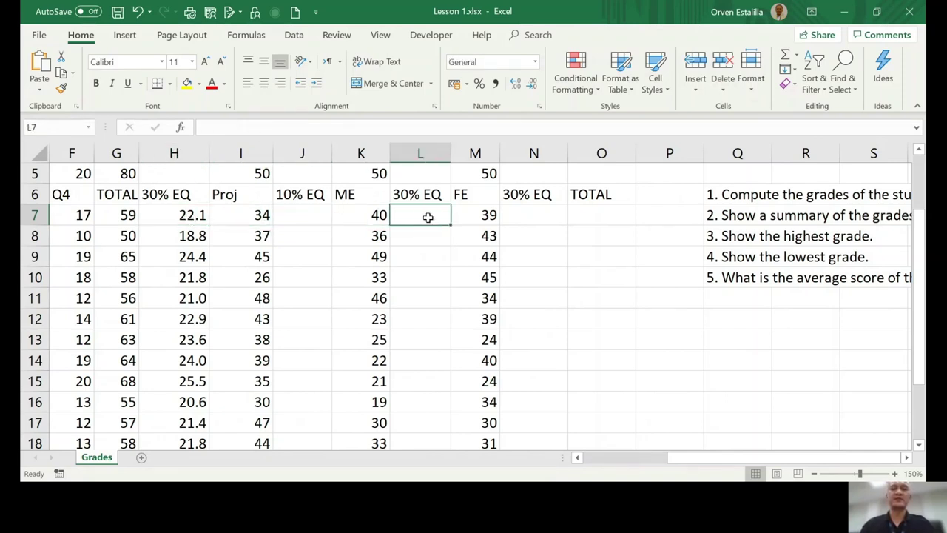
click(302, 215)
click(444, 215)
click(531, 217)
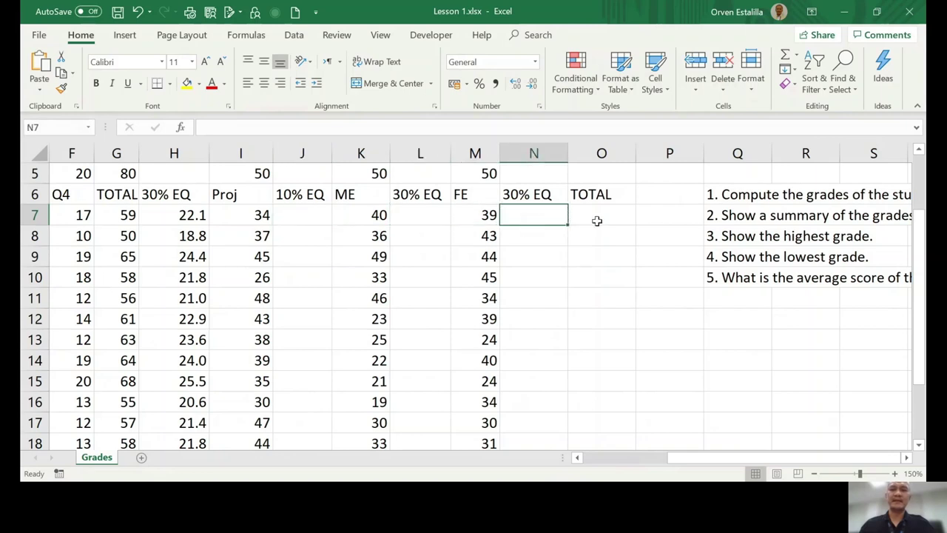
click(597, 219)
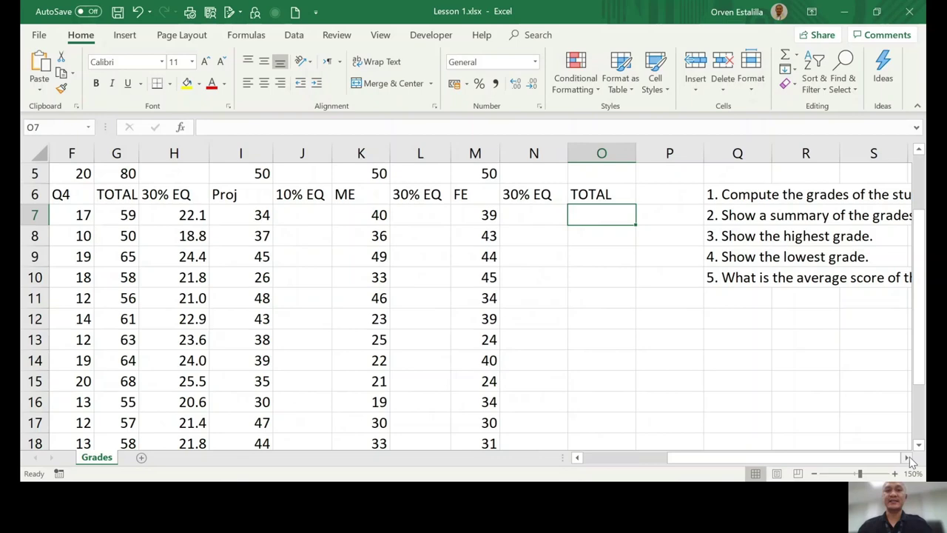
mouse_move(789, 459)
mouse_down()
mouse_move(757, 462)
mouse_move(790, 455)
mouse_up()
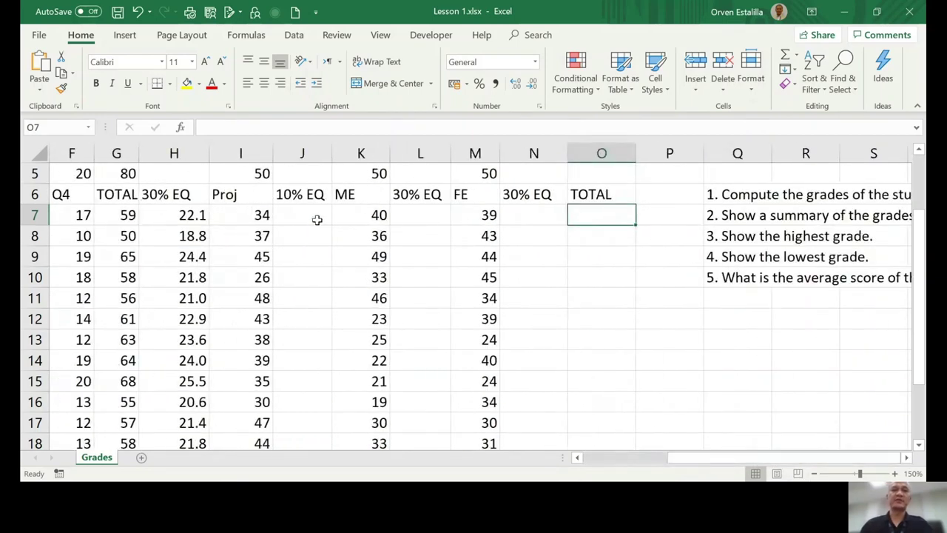